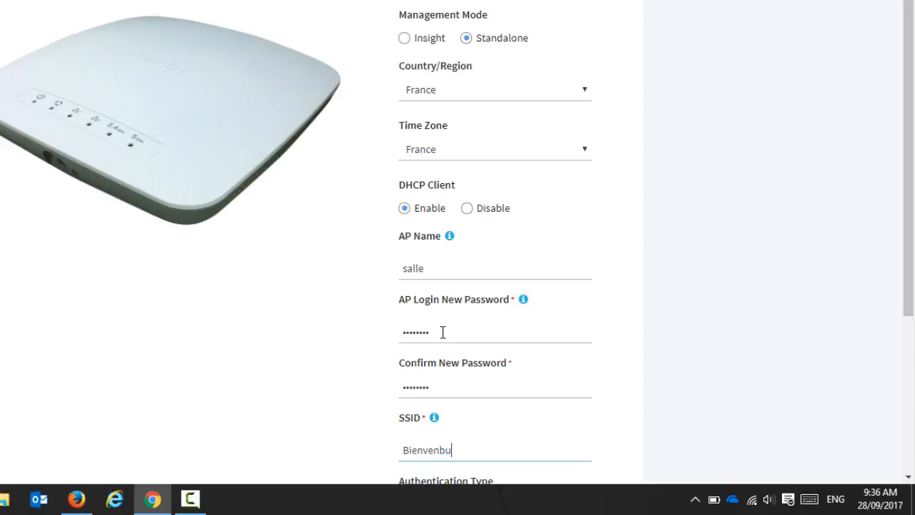
- Set the access point's SSID to Bienvenue_Chez_Netgear in the Day Zero Easy Setup form
{"action": "key", "text": "BackSpace"}
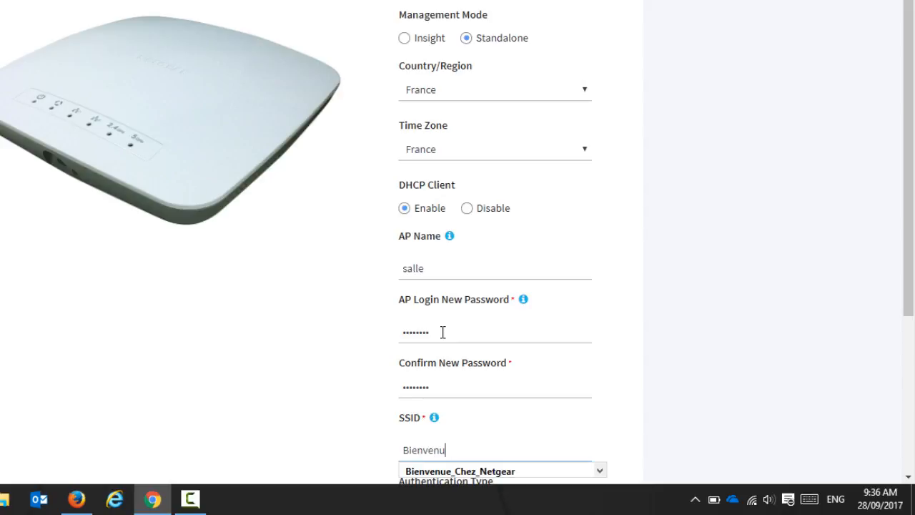
{"action": "key", "text": "Down"}
{"action": "key", "text": "Return"}
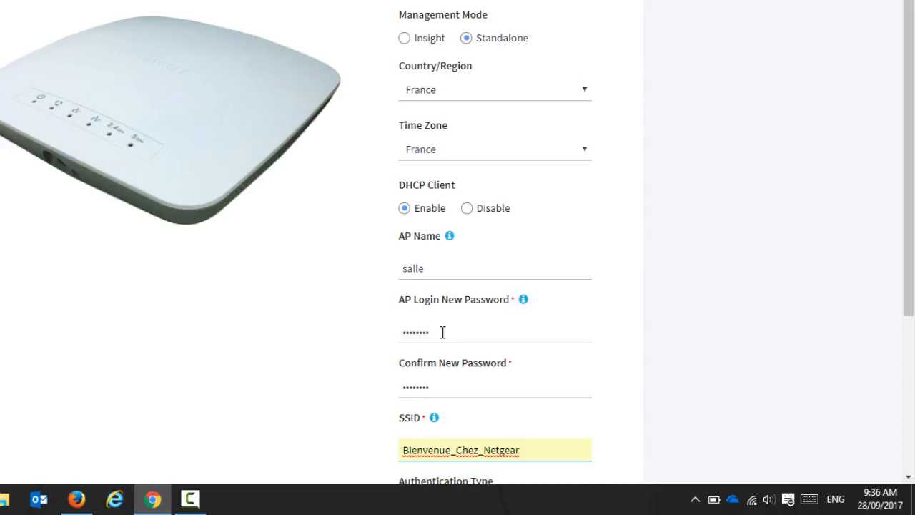
- Set the authentication type to Open and apply the initial access point setup
{"action": "scroll", "coordinate": [442, 332], "scroll_direction": "down", "scroll_amount": 3}
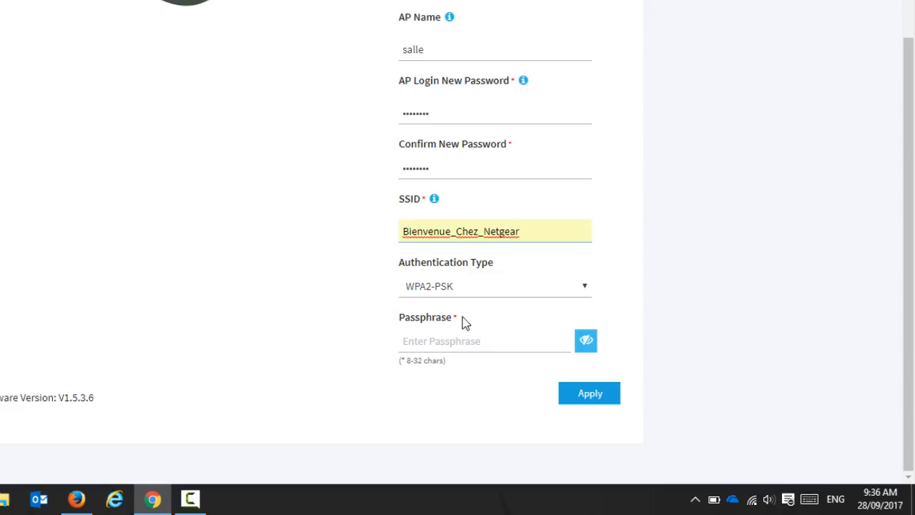
{"action": "left_click", "coordinate": [469, 286]}
{"action": "left_click", "coordinate": [465, 311]}
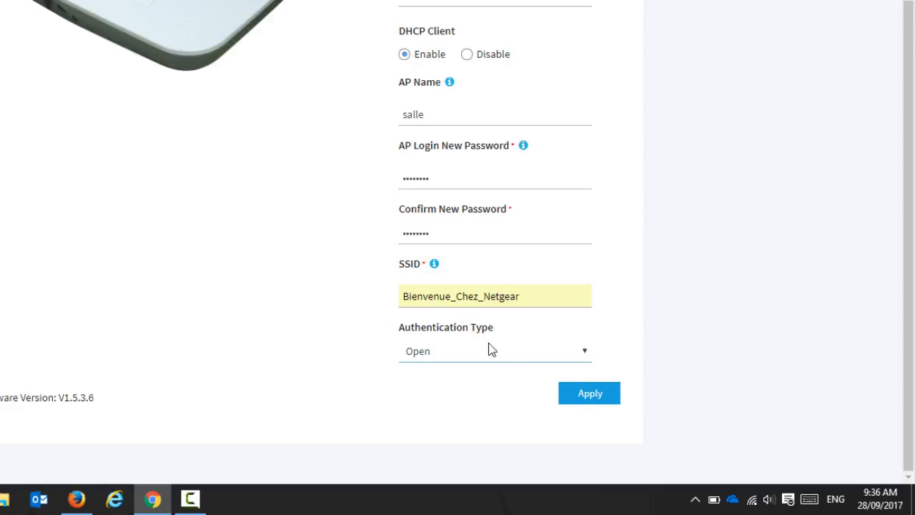
{"action": "left_click", "coordinate": [590, 393]}
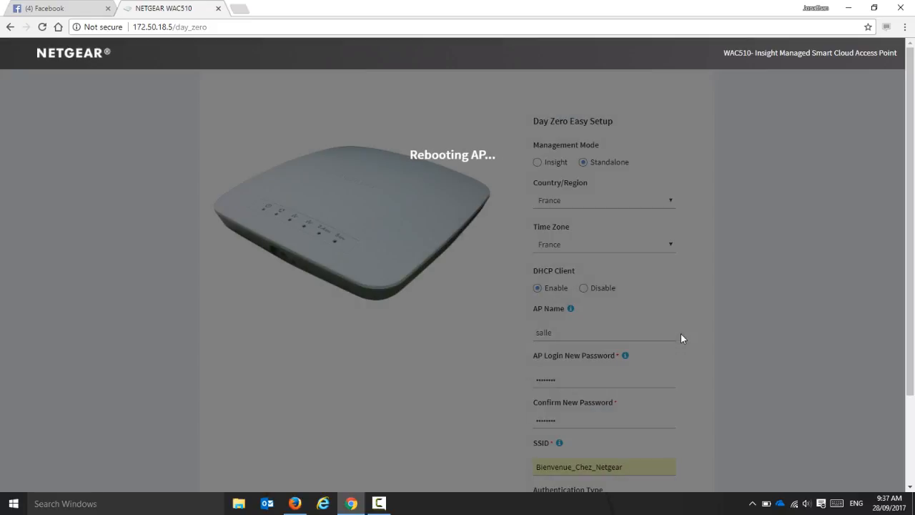
- Switch to Facebook, open the Netgear TEST page and look through its content and publications
{"action": "left_click", "coordinate": [58, 5]}
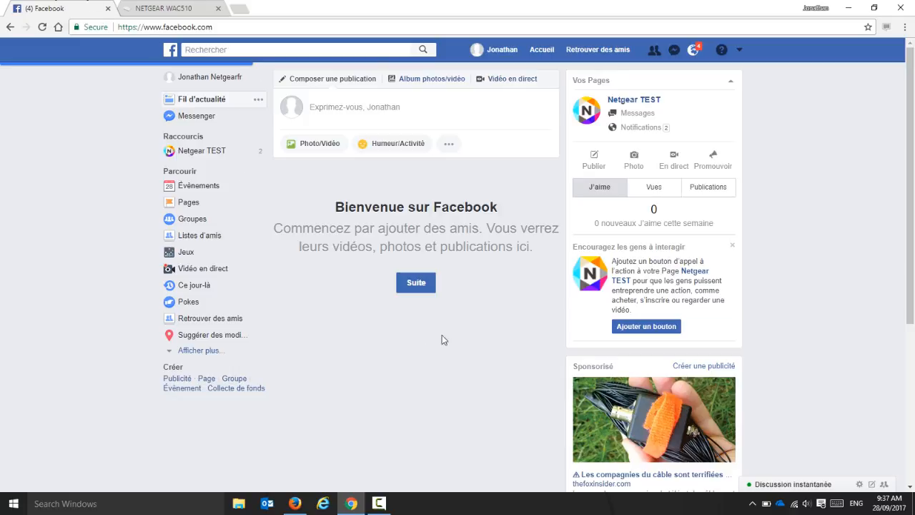
{"action": "left_click", "coordinate": [617, 103]}
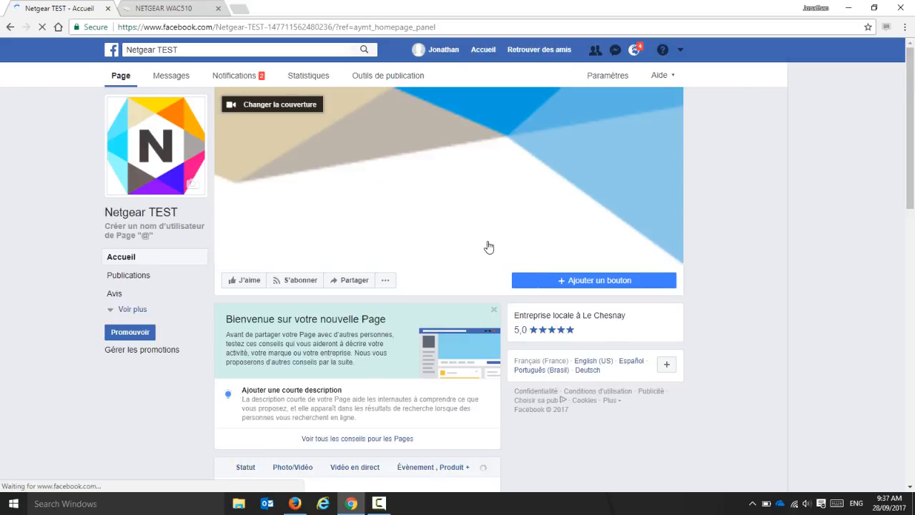
{"action": "scroll", "coordinate": [487, 268], "scroll_direction": "down", "scroll_amount": 4}
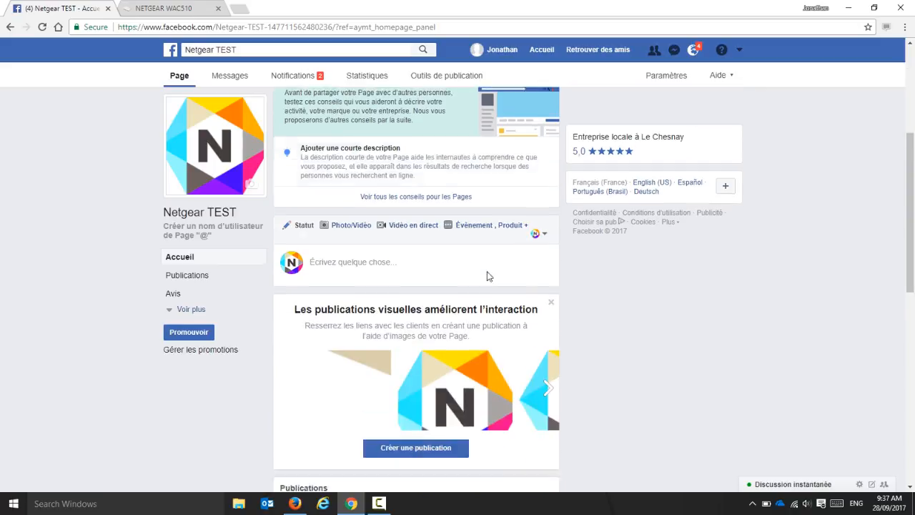
{"action": "scroll", "coordinate": [487, 276], "scroll_direction": "down", "scroll_amount": 2}
{"action": "scroll", "coordinate": [487, 276], "scroll_direction": "down", "scroll_amount": 3}
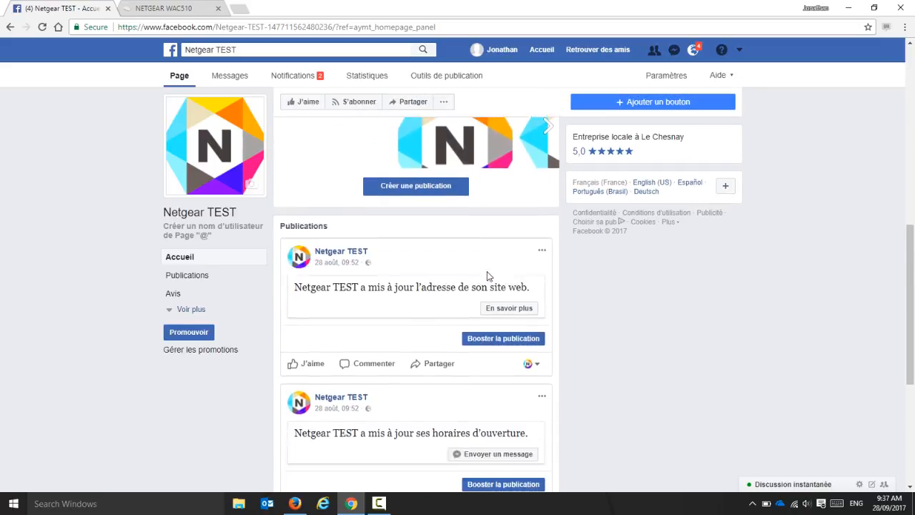
{"action": "scroll", "coordinate": [487, 276], "scroll_direction": "up", "scroll_amount": 2}
{"action": "scroll", "coordinate": [487, 276], "scroll_direction": "up", "scroll_amount": 8}
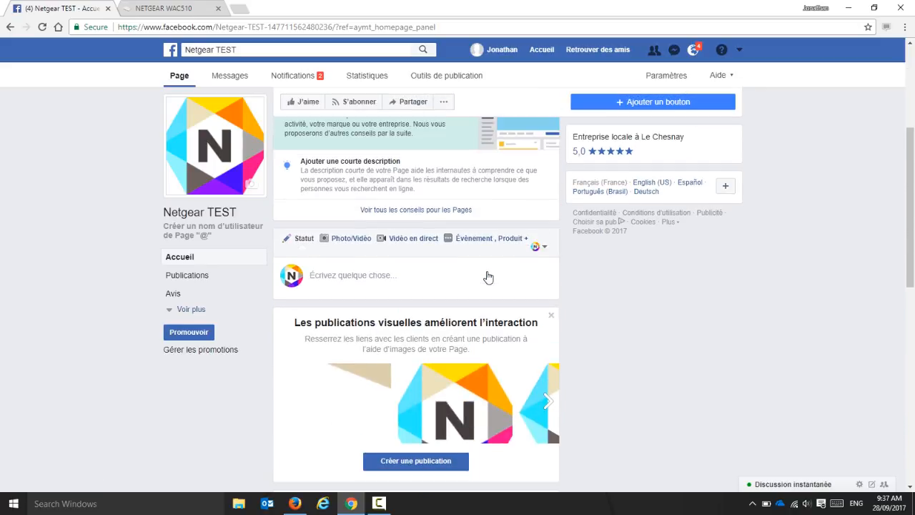
- Return to the access point's web interface and load its root address, 172.50.18.5
{"action": "left_click", "coordinate": [170, 7]}
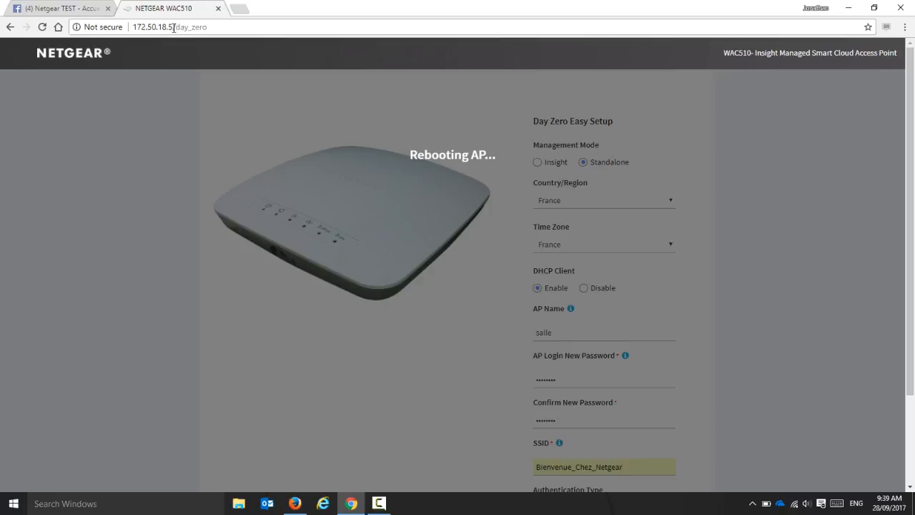
{"action": "left_click_drag", "start_coordinate": [173, 27], "coordinate": [225, 28]}
{"action": "key", "text": "BackSpace"}
{"action": "key", "text": "Return"}
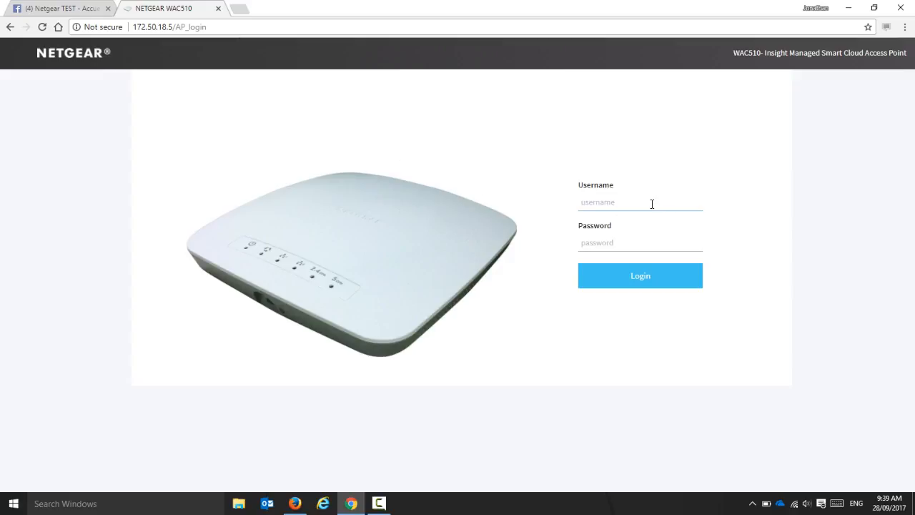
- Log in to the access point with the username admin and the AP login password
{"action": "type", "text": "admin"}
{"action": "key", "text": "Tab"}
{"action": "type", "text": "•••••••"}
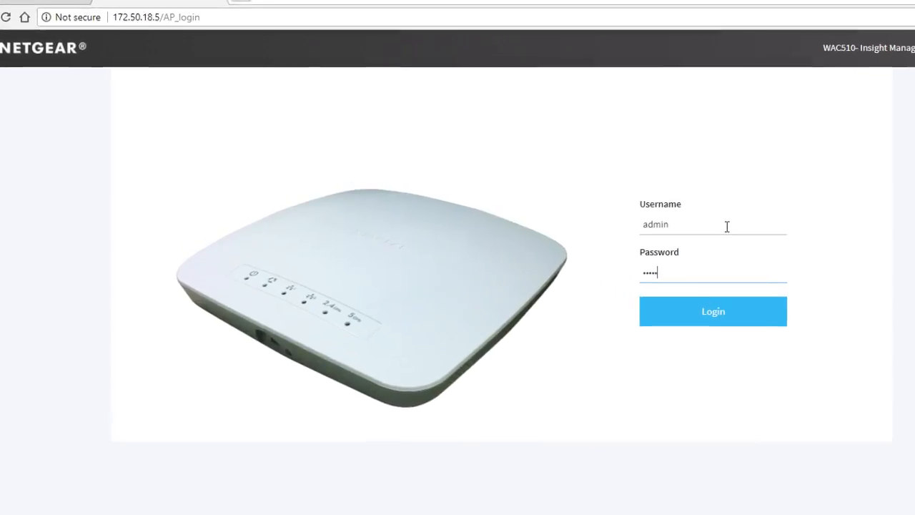
{"action": "key", "text": "Return"}
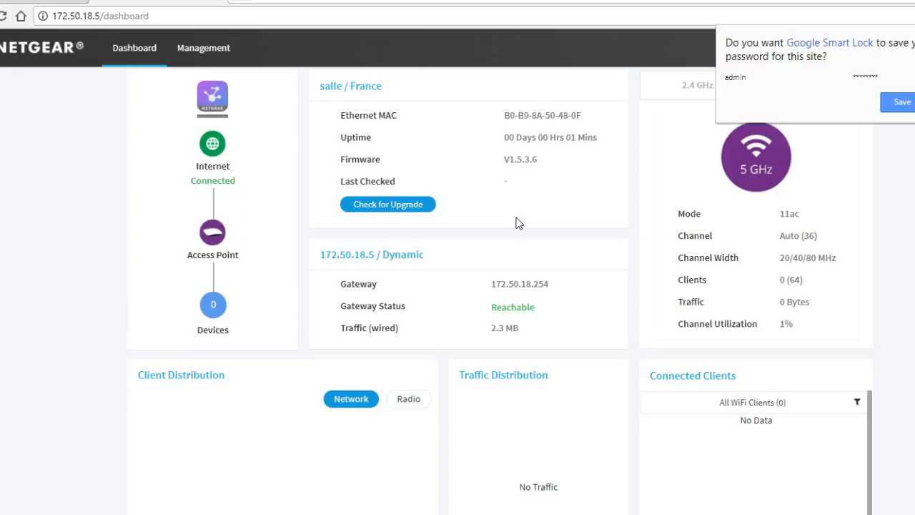
- Go to the basic wireless settings in the management area and review the WLAN options of SSID1
{"action": "left_click", "coordinate": [209, 52]}
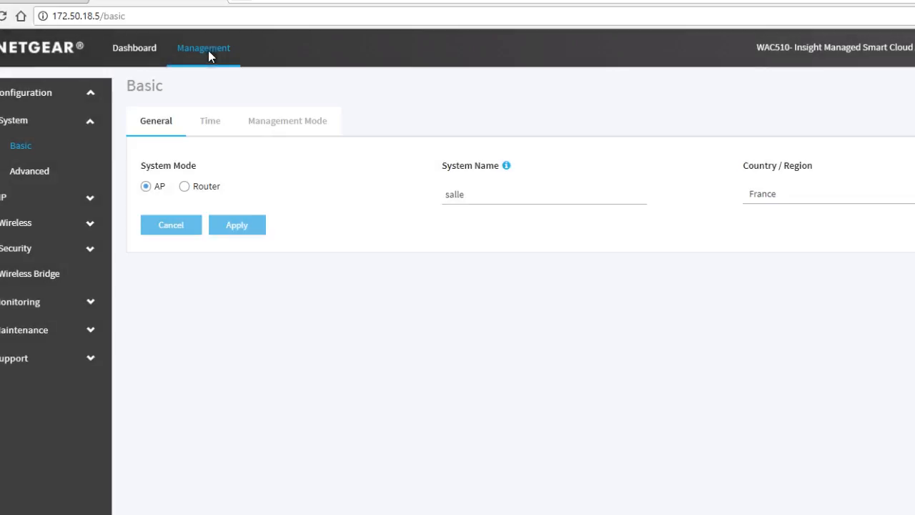
{"action": "left_click", "coordinate": [32, 223]}
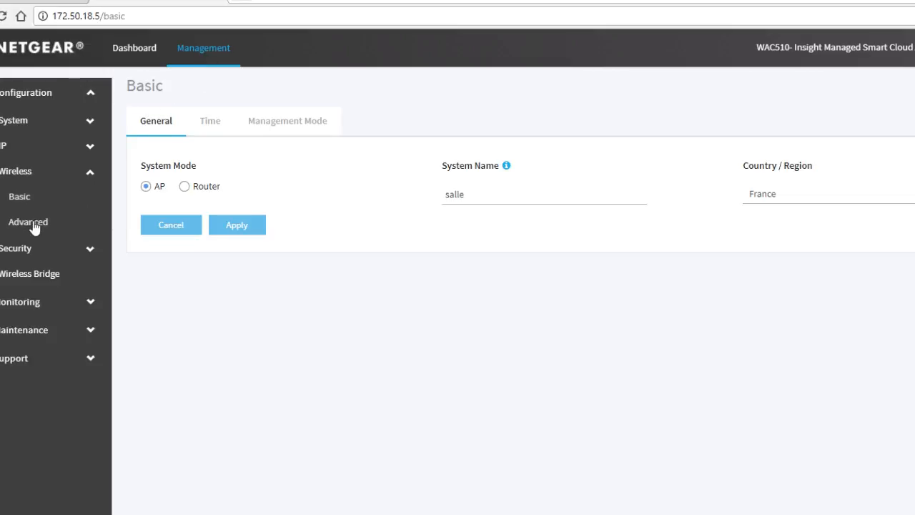
{"action": "left_click", "coordinate": [25, 198]}
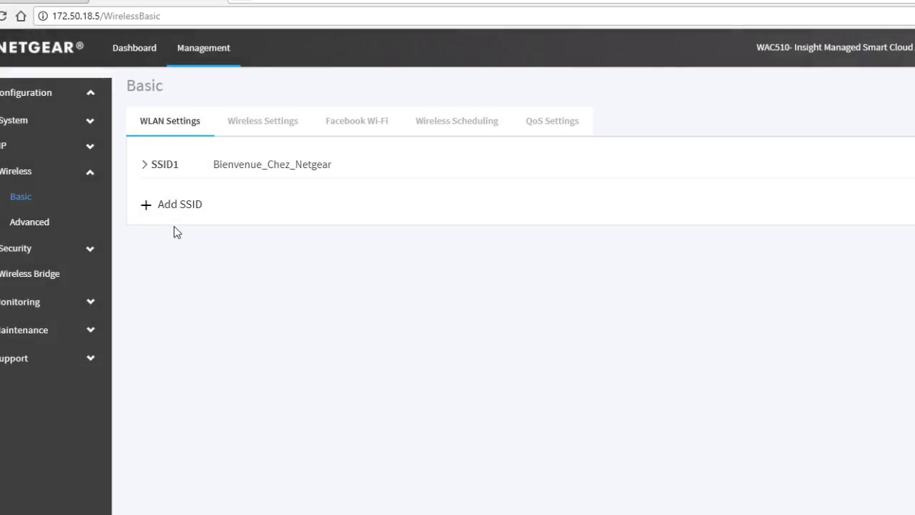
{"action": "left_click", "coordinate": [145, 170]}
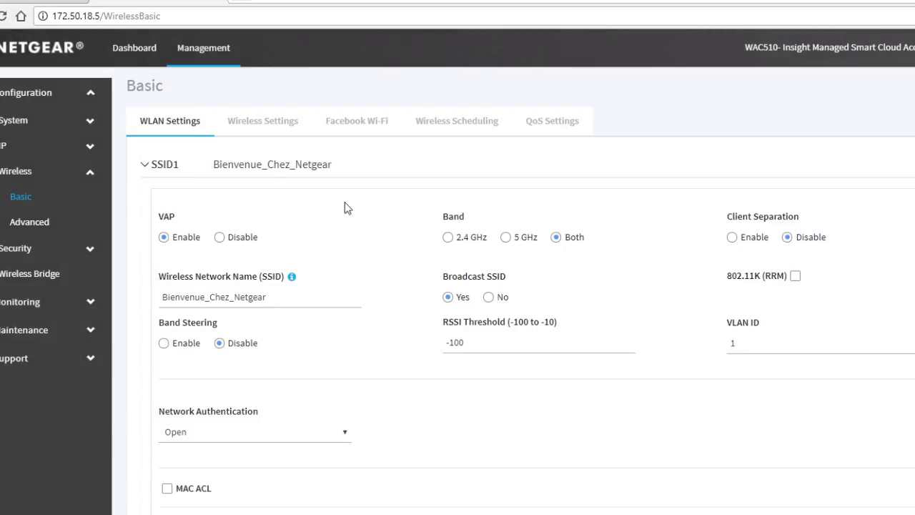
{"action": "scroll", "coordinate": [404, 308], "scroll_direction": "down", "scroll_amount": 2}
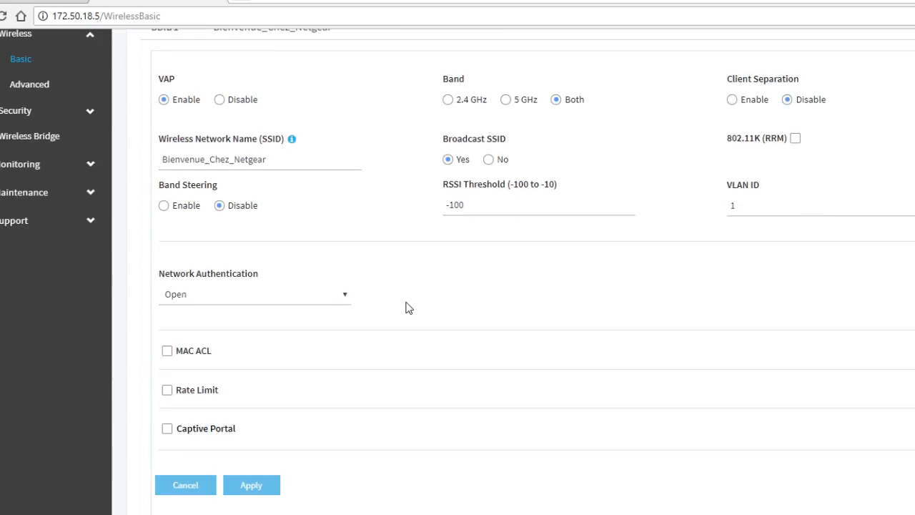
{"action": "scroll", "coordinate": [406, 308], "scroll_direction": "up", "scroll_amount": 3}
- Enable registration with Facebook Wi-Fi on the access point and apply the setting
{"action": "left_click", "coordinate": [355, 122]}
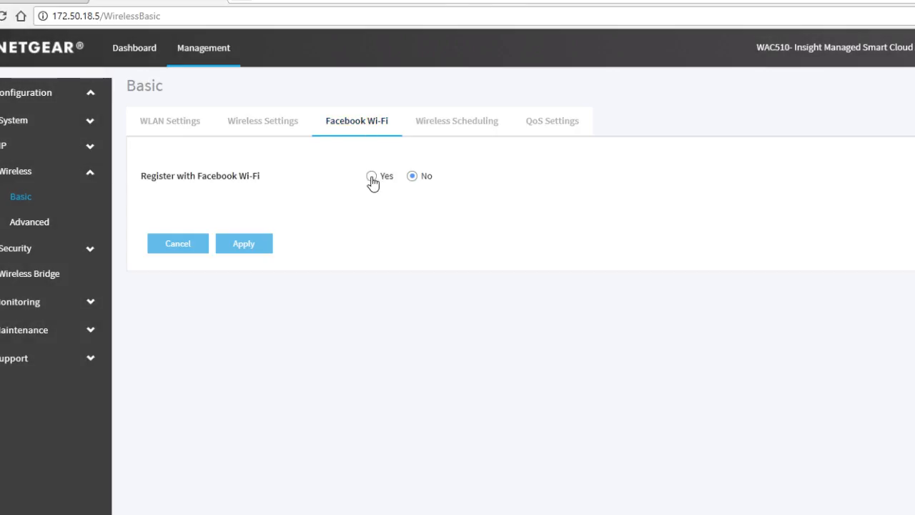
{"action": "left_click", "coordinate": [370, 177]}
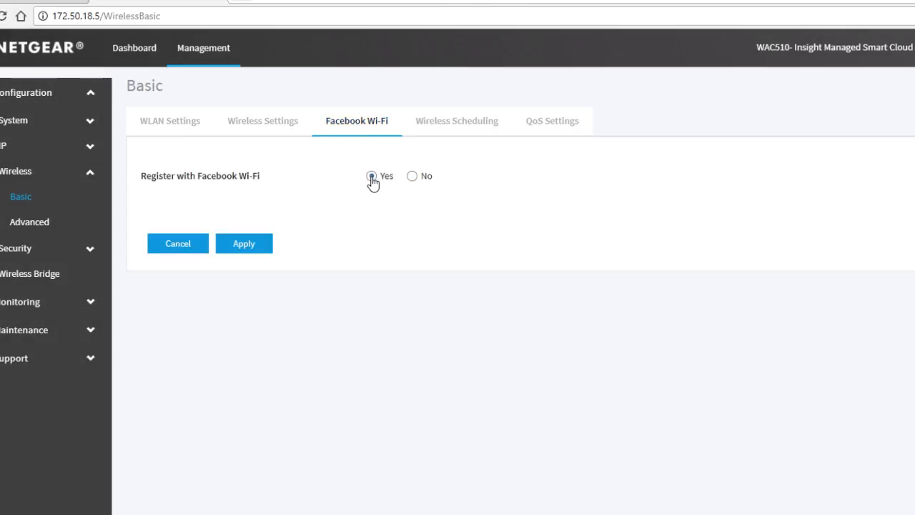
{"action": "left_click", "coordinate": [247, 246]}
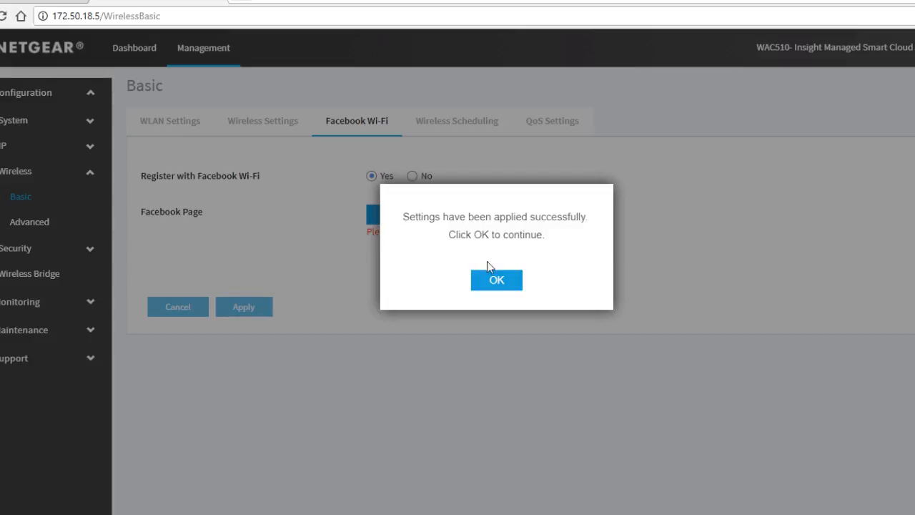
{"action": "left_click", "coordinate": [496, 279]}
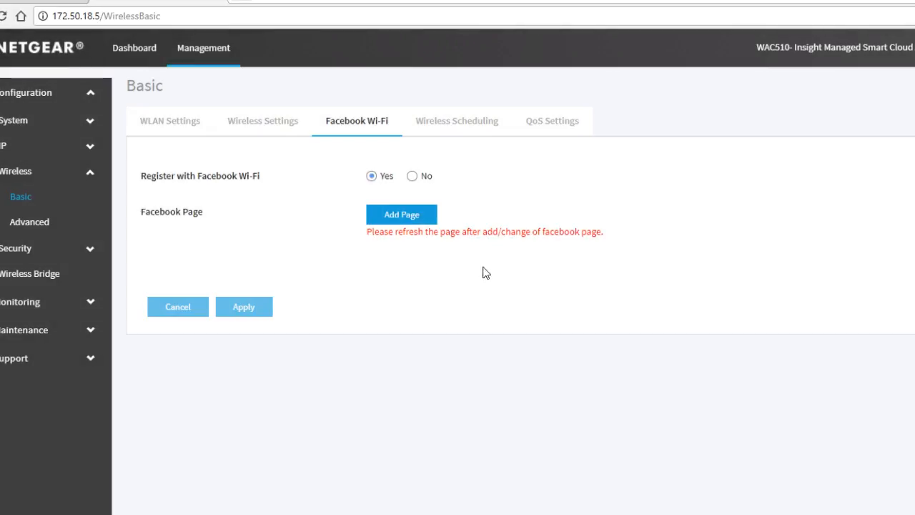
- Start adding a Facebook page to the access point and choose Netgear TEST in the Facebook Wi-Fi configuration
{"action": "left_click", "coordinate": [417, 218]}
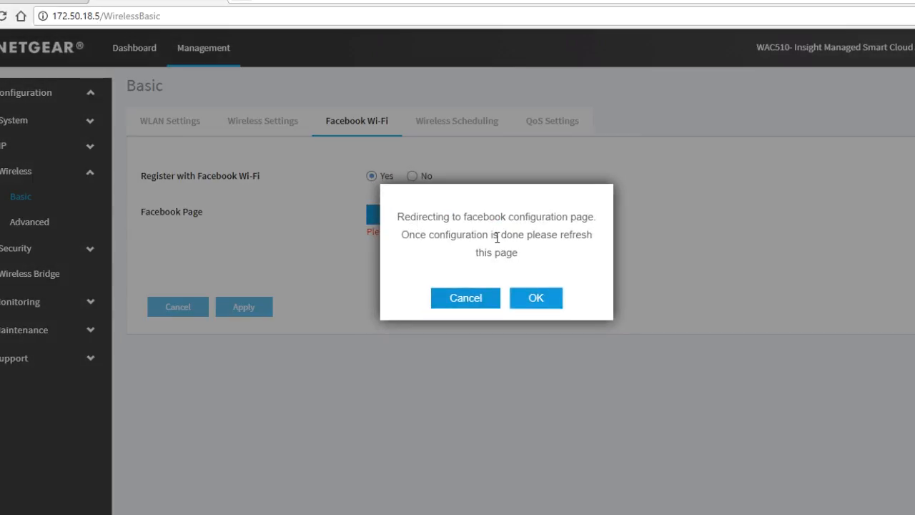
{"action": "left_click", "coordinate": [542, 303]}
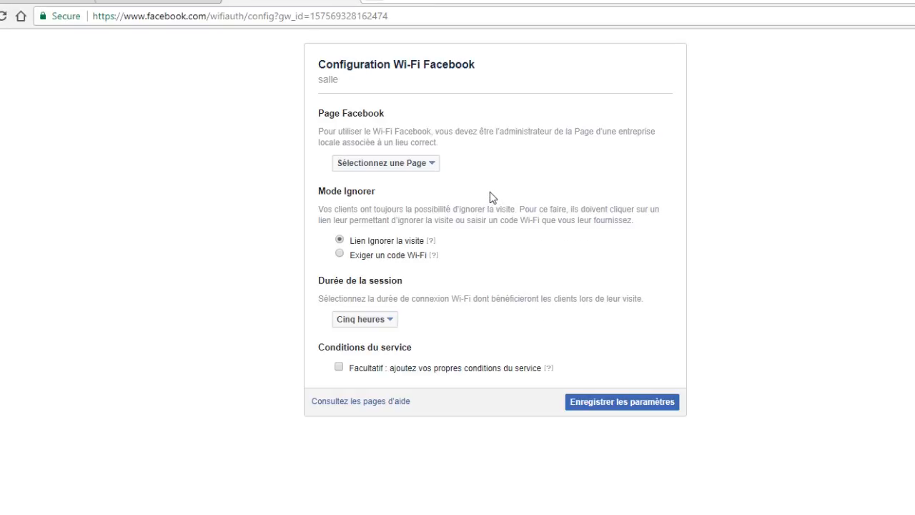
{"action": "left_click", "coordinate": [432, 168]}
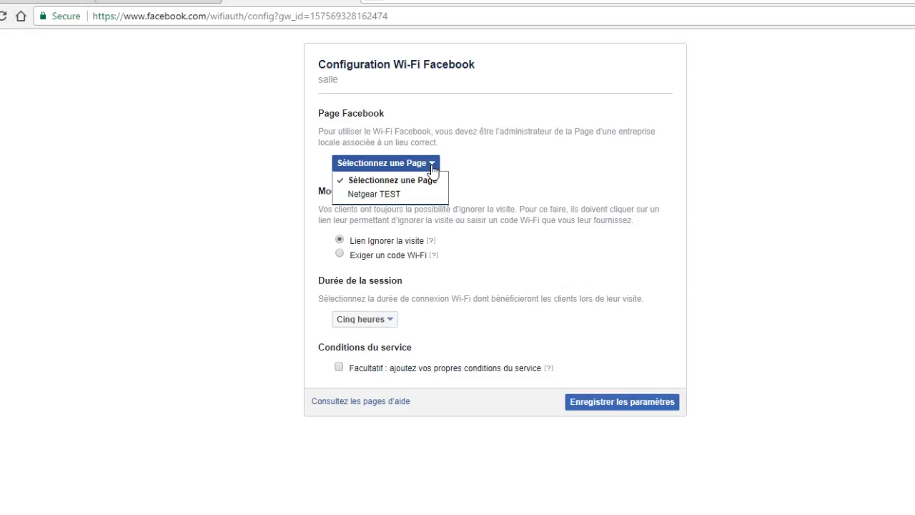
{"action": "left_click", "coordinate": [390, 194]}
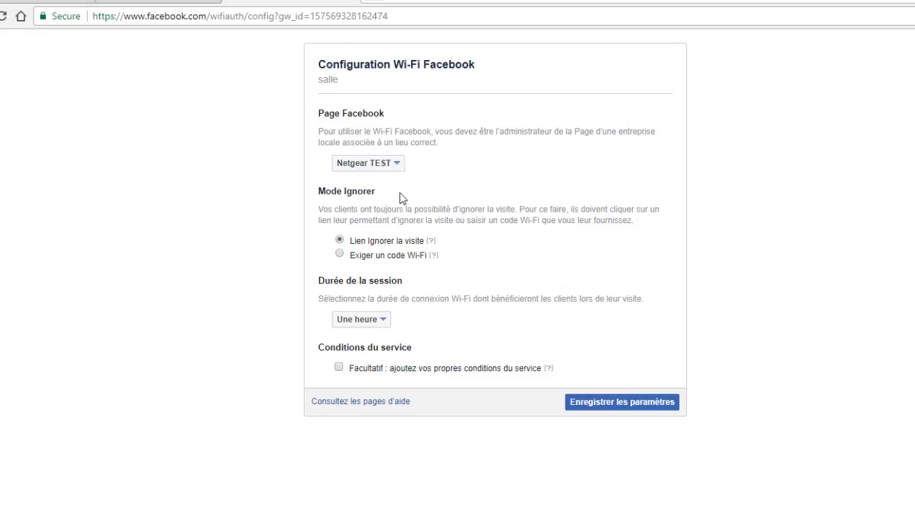
- Save the Facebook Wi-Fi configuration with a session duration of Deux heures, and refresh the access point's settings page
{"action": "left_click", "coordinate": [368, 321]}
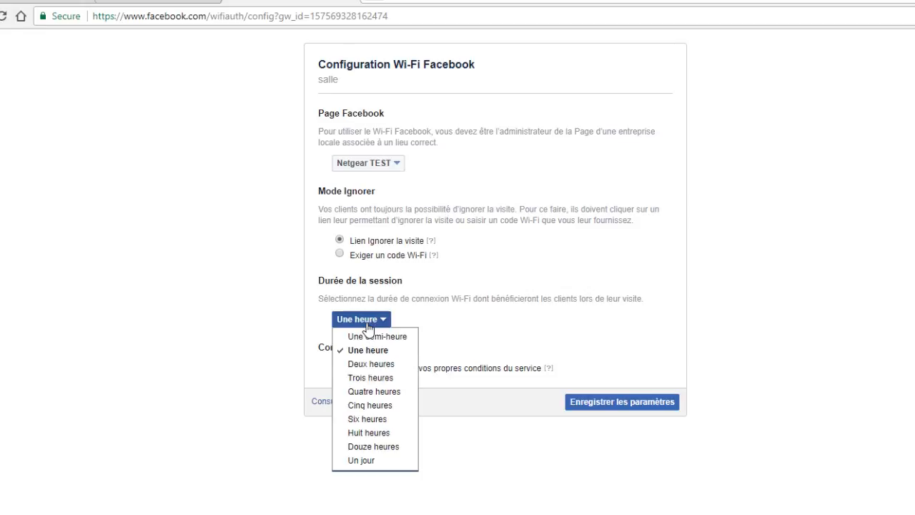
{"action": "left_click", "coordinate": [369, 364]}
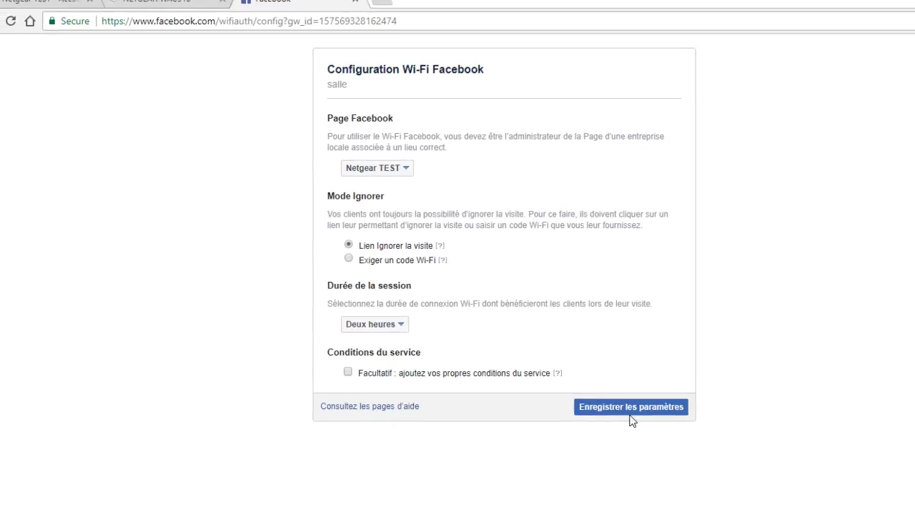
{"action": "left_click", "coordinate": [622, 401]}
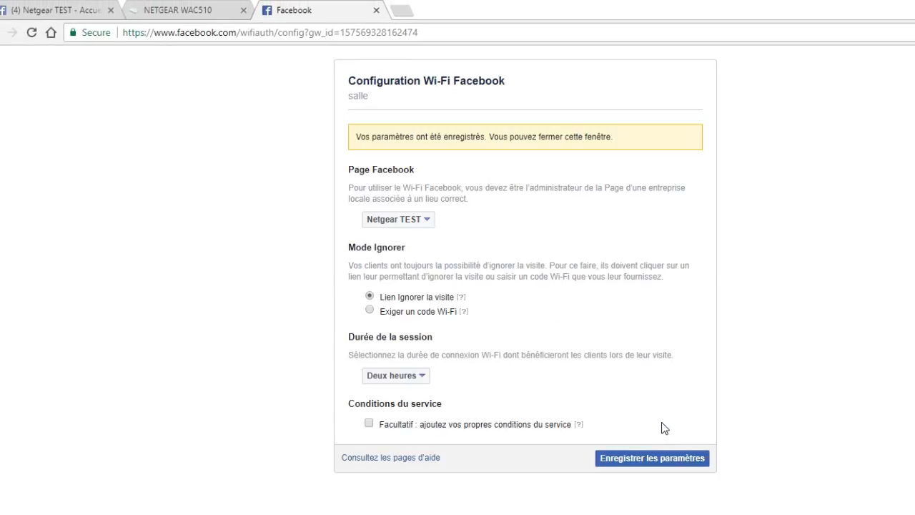
{"action": "left_click", "coordinate": [376, 11]}
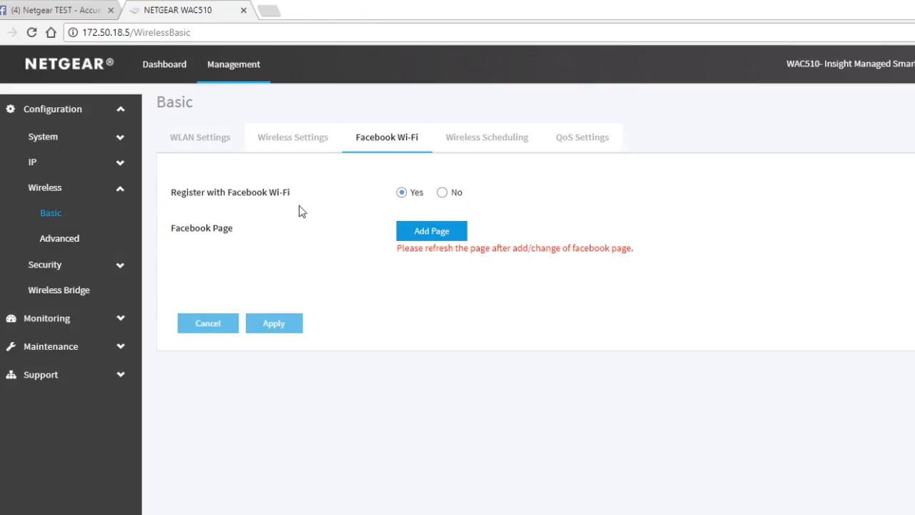
{"action": "key", "text": "F5"}
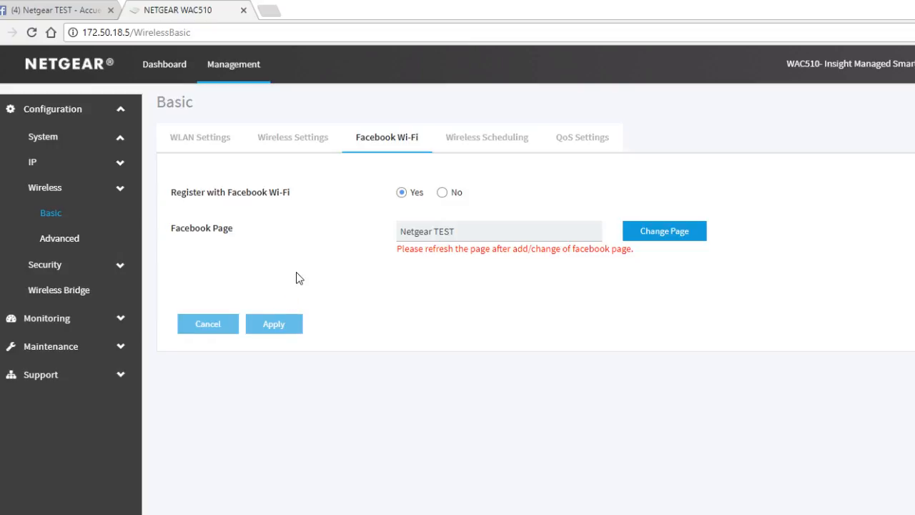
- Open the WLAN settings of SSID1 and enable Client Separation and Band Steering for Bienvenue_Chez_Netgear
{"action": "left_click", "coordinate": [193, 141]}
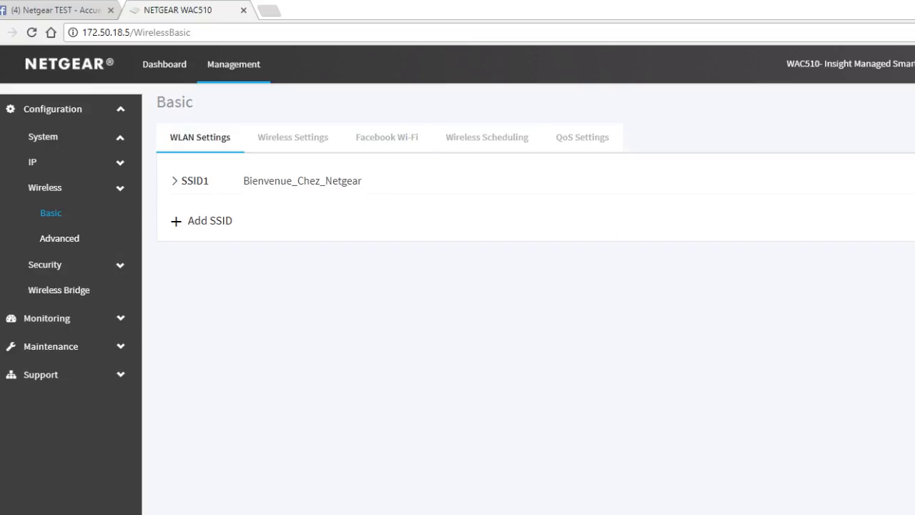
{"action": "left_click", "coordinate": [190, 183]}
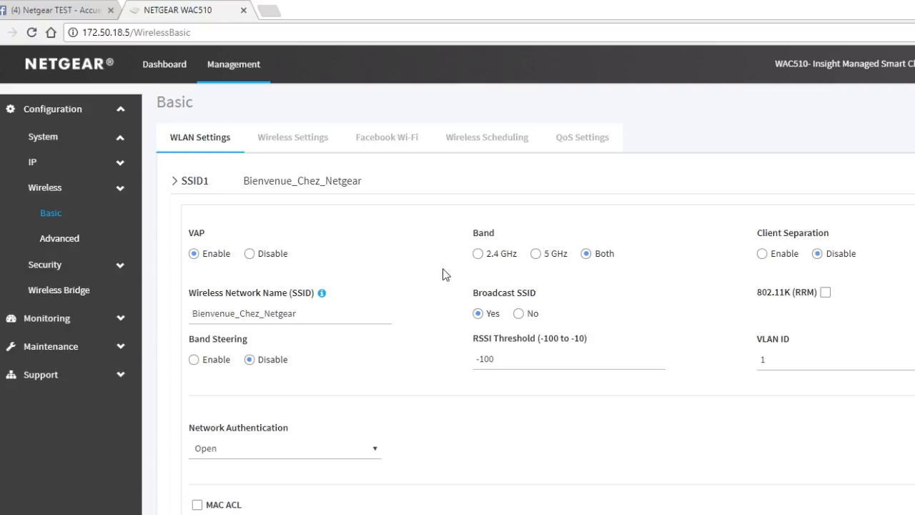
{"action": "scroll", "coordinate": [444, 275], "scroll_direction": "down", "scroll_amount": 1}
{"action": "left_click", "coordinate": [762, 187]}
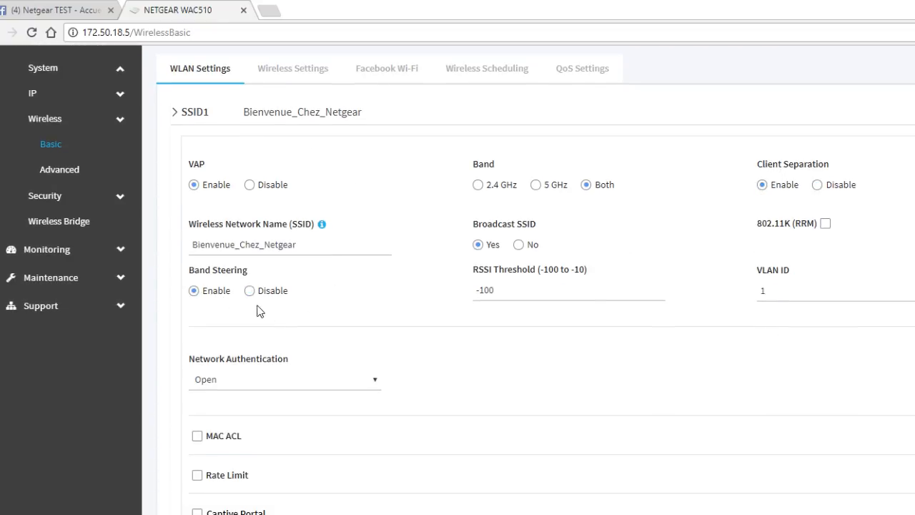
- Enable the Captive Portal for SSID1 with the Social Login option and apply the settings
{"action": "scroll", "coordinate": [285, 315], "scroll_direction": "down", "scroll_amount": 2}
{"action": "left_click", "coordinate": [194, 408]}
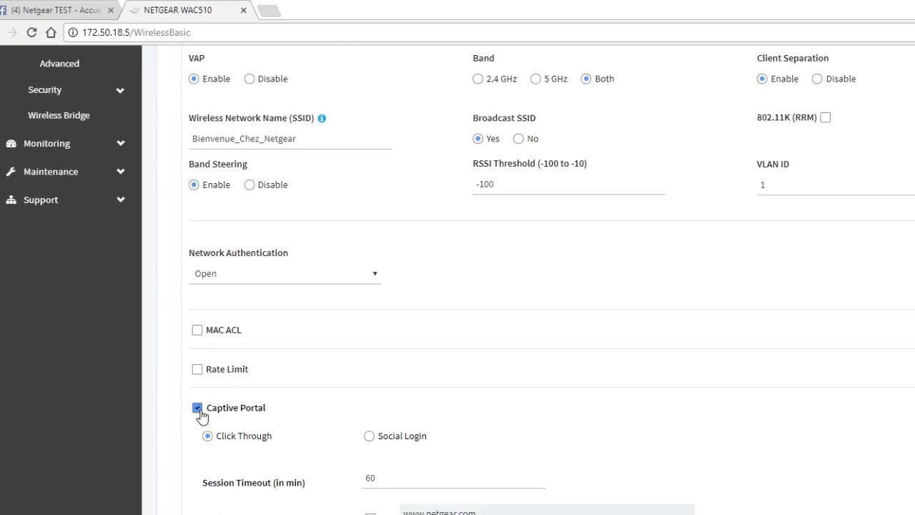
{"action": "scroll", "coordinate": [361, 413], "scroll_direction": "down", "scroll_amount": 1}
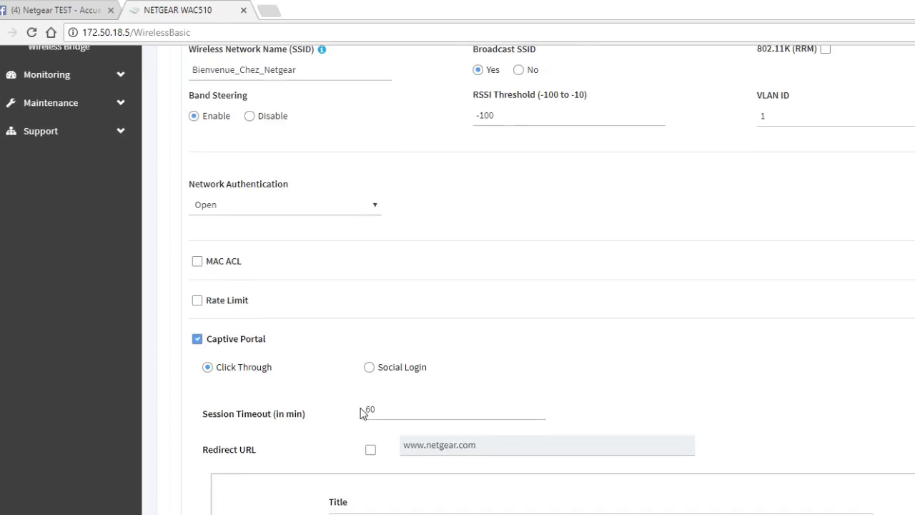
{"action": "left_click", "coordinate": [369, 367]}
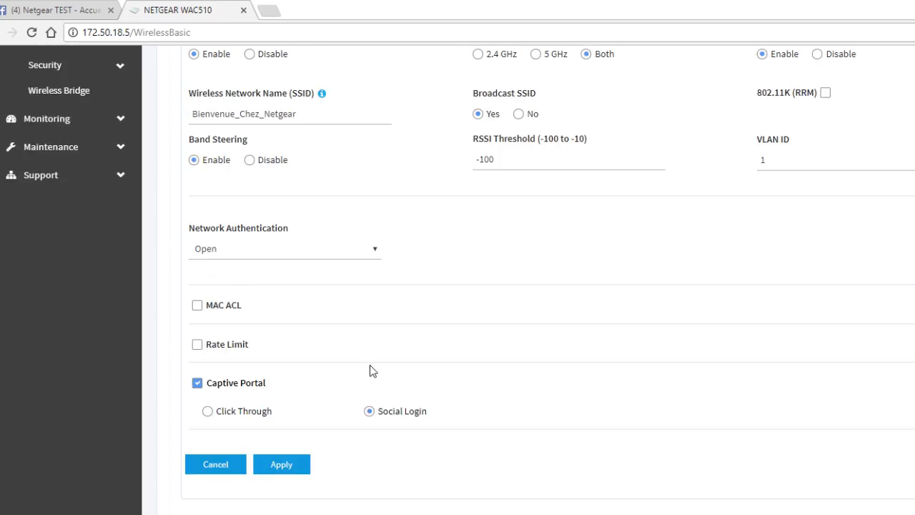
{"action": "left_click", "coordinate": [282, 466]}
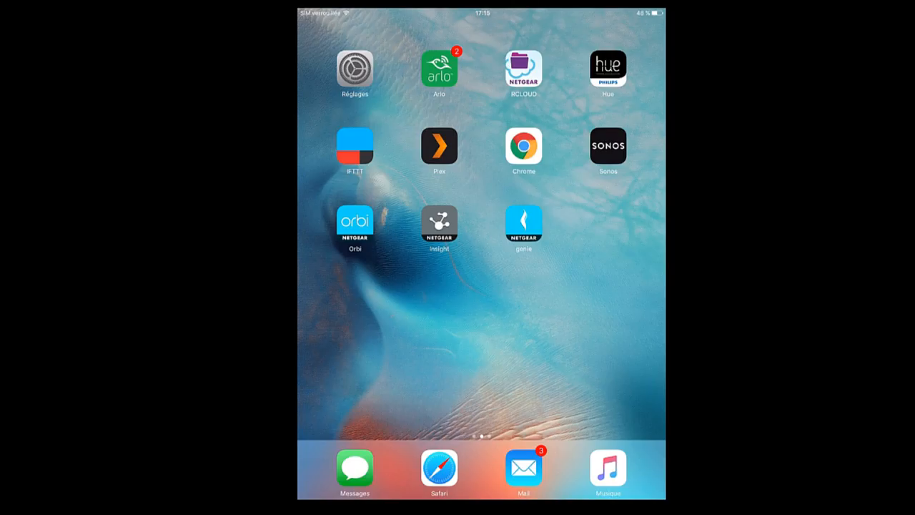
- Switch to the iPad's Wi-Fi settings and join the open network Bienvenue_Chez_Netgear
{"action": "left_click", "coordinate": [355, 69]}
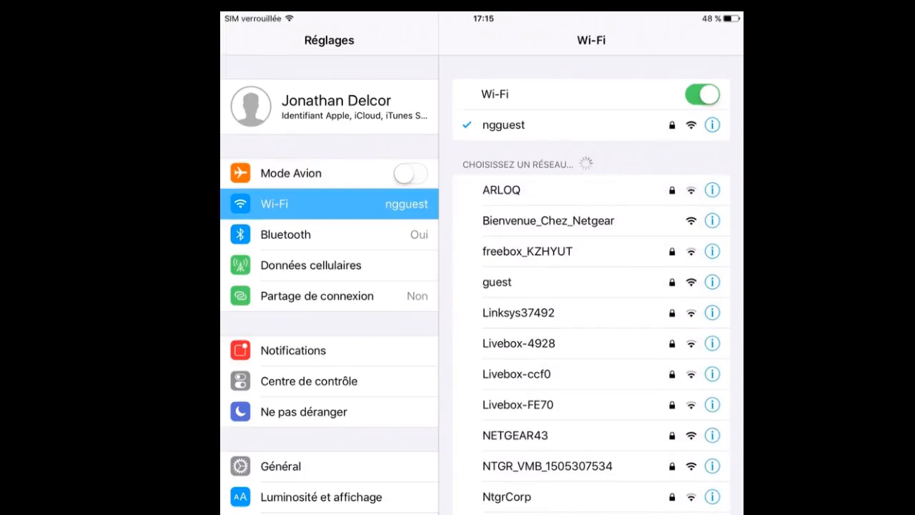
{"action": "left_click", "coordinate": [548, 220]}
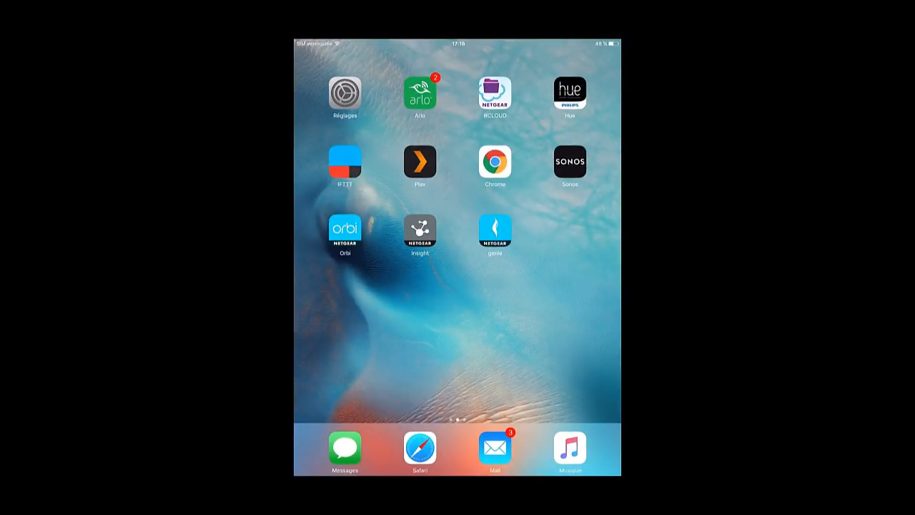
- Browse to netgear.fr in a new Chrome tab on the iPad and check in publicly on the Netgear TEST Wi-Fi page
{"action": "left_click", "coordinate": [495, 161]}
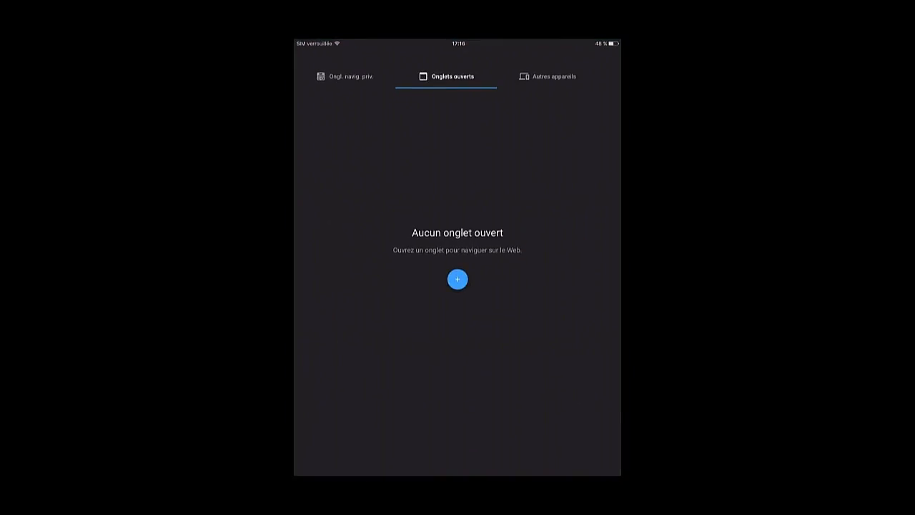
{"action": "left_click", "coordinate": [457, 76]}
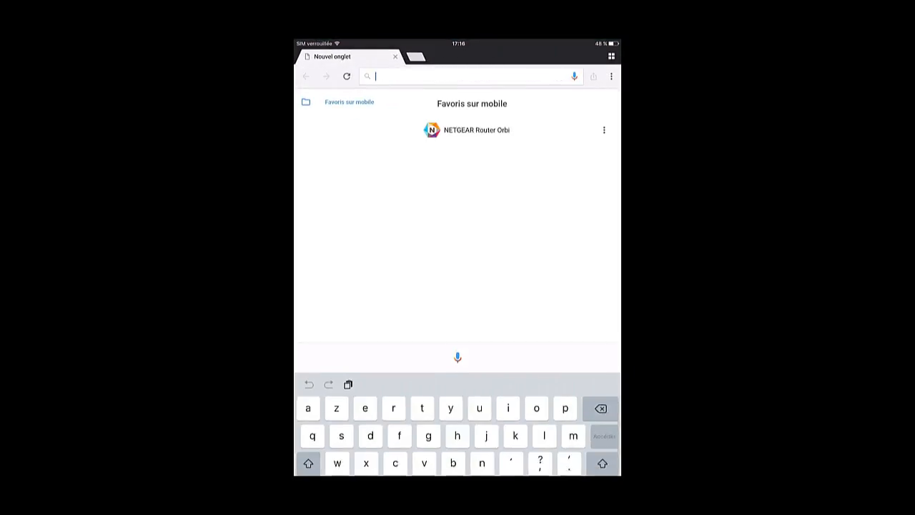
{"action": "type", "text": "net"}
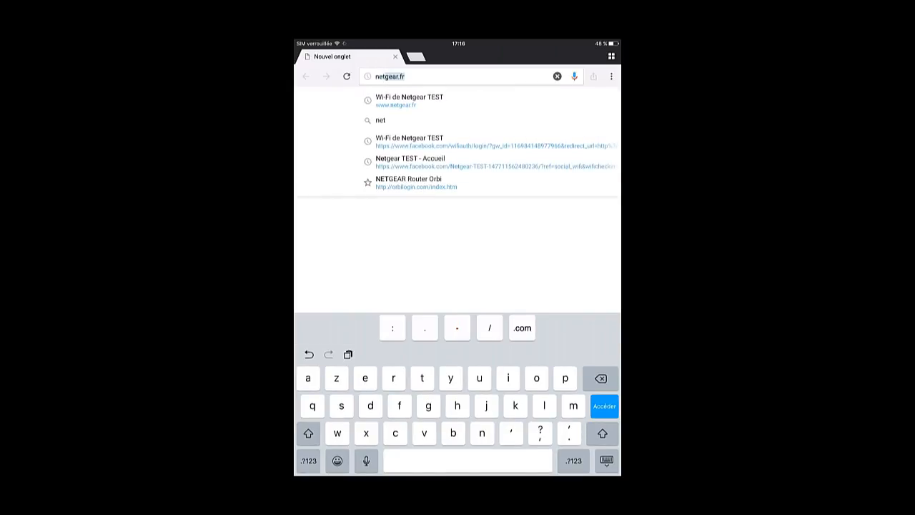
{"action": "type", "text": "gear"}
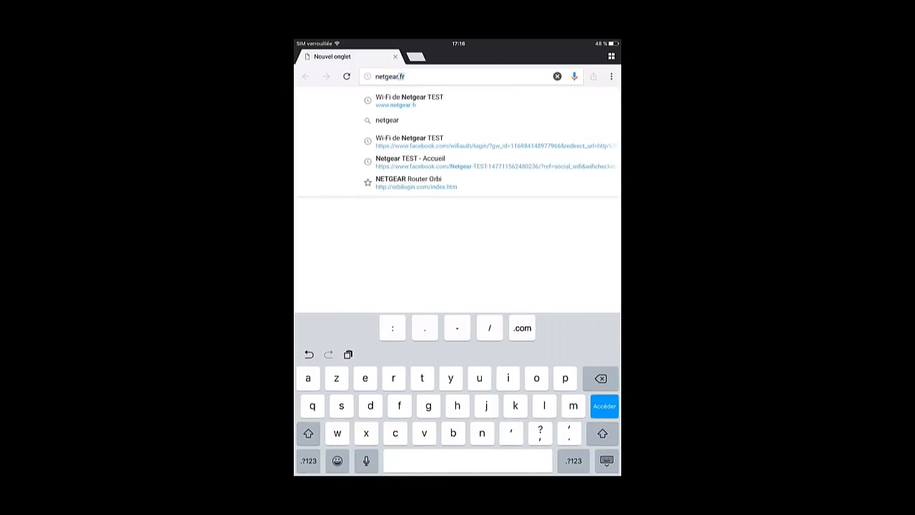
{"action": "type", "text": ".fr"}
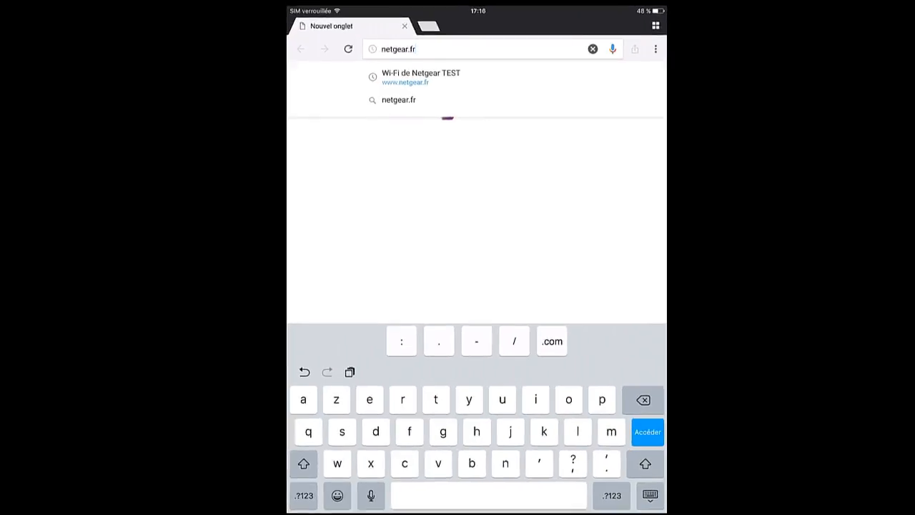
{"action": "key", "text": "Return"}
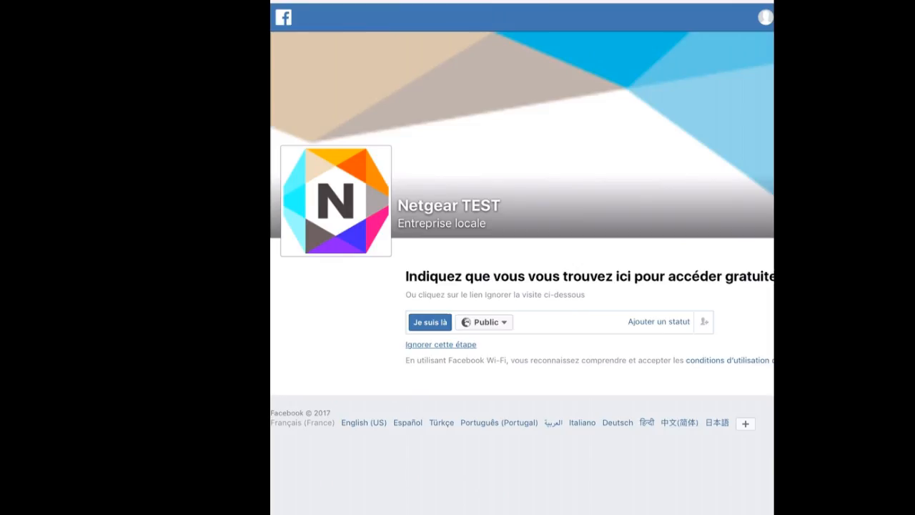
{"action": "left_click", "coordinate": [430, 321]}
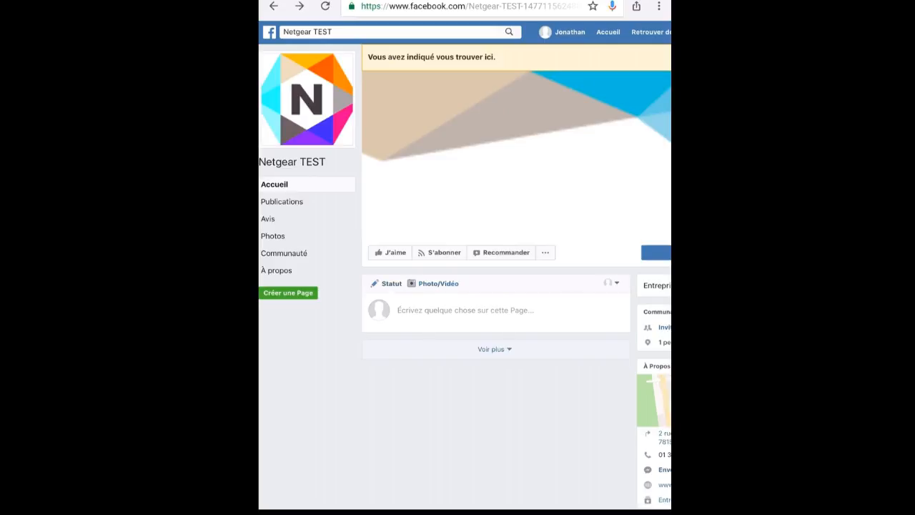
- Give the Netgear TEST page a public five-star rating without a comment and submit it
{"action": "scroll", "coordinate": [465, 255], "scroll_direction": "down", "scroll_amount": 5}
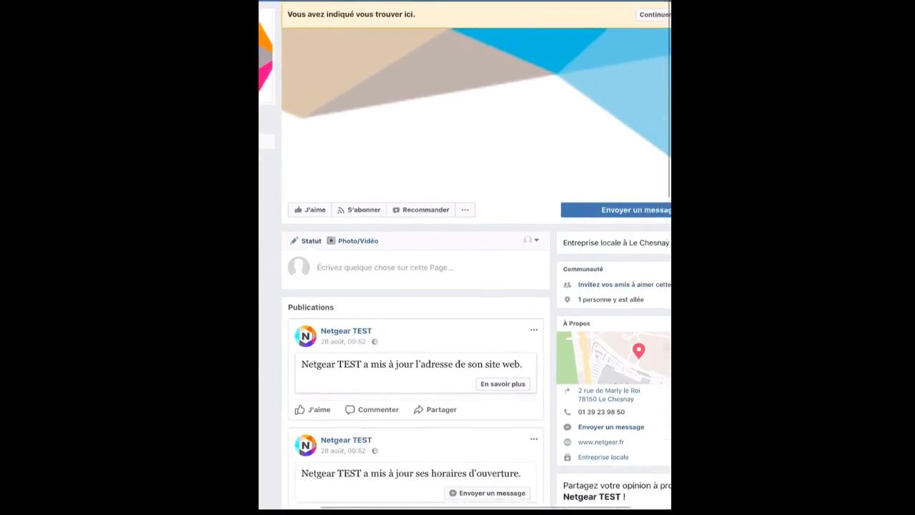
{"action": "scroll", "coordinate": [465, 254], "scroll_direction": "down", "scroll_amount": 2}
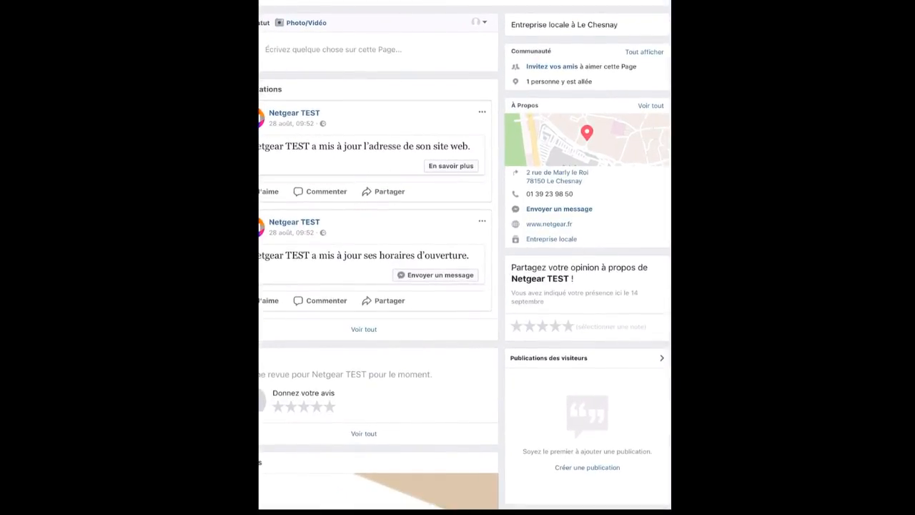
{"action": "left_click", "coordinate": [568, 326]}
{"action": "scroll", "coordinate": [465, 258], "scroll_direction": "up", "scroll_amount": 5}
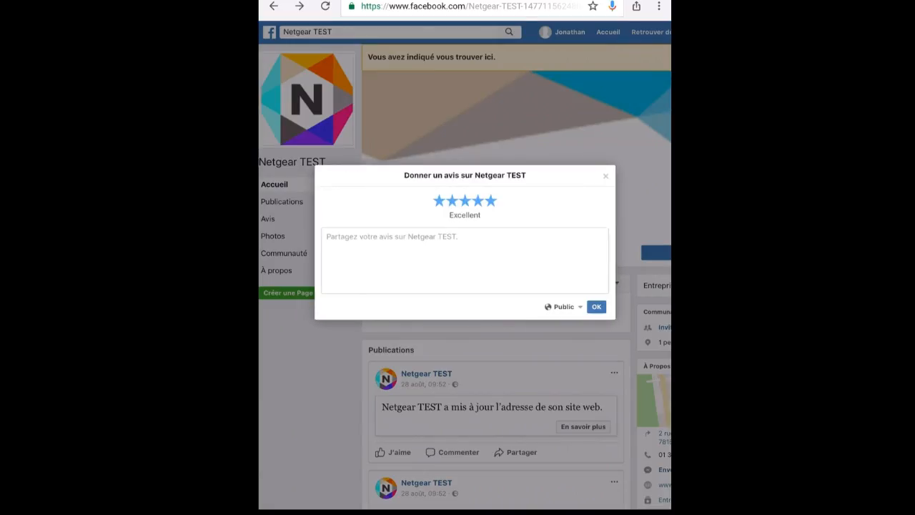
{"action": "left_click", "coordinate": [597, 306]}
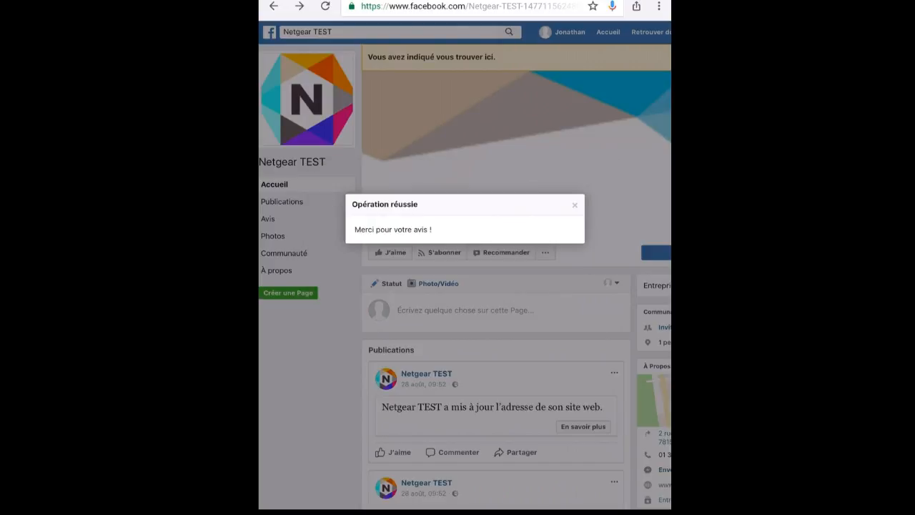
- Continue browsing from the Netgear TEST check-in page and go to netgear.fr to test internet access
{"action": "scroll", "coordinate": [464, 286], "scroll_direction": "right", "scroll_amount": 2}
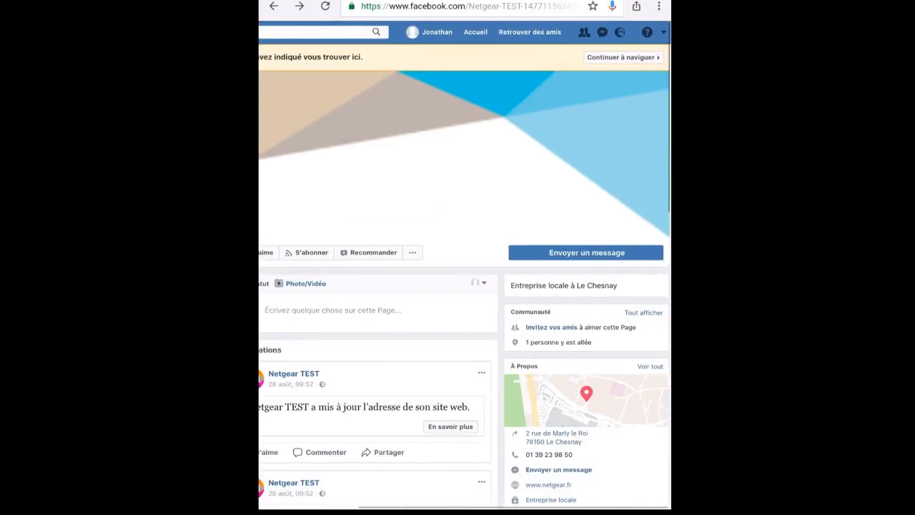
{"action": "left_click", "coordinate": [622, 57]}
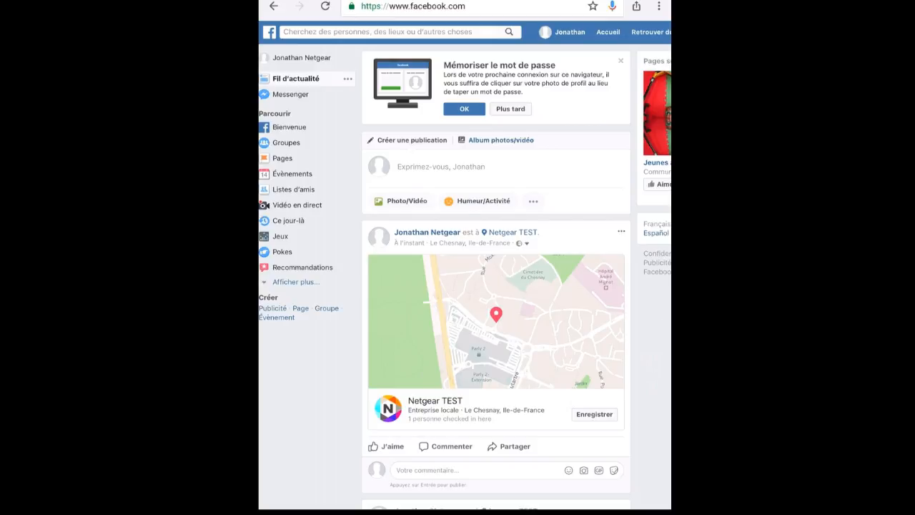
{"action": "left_click", "coordinate": [412, 6]}
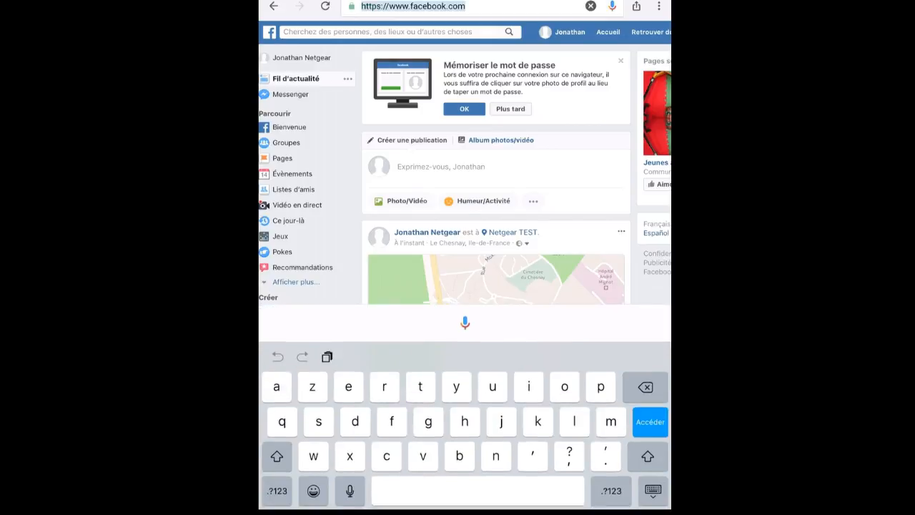
{"action": "type", "text": "netg"}
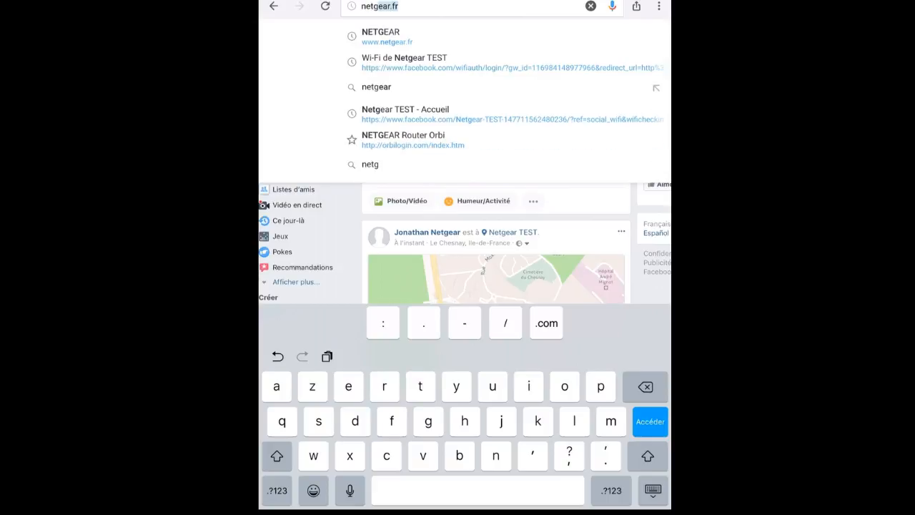
{"action": "key", "text": "Return"}
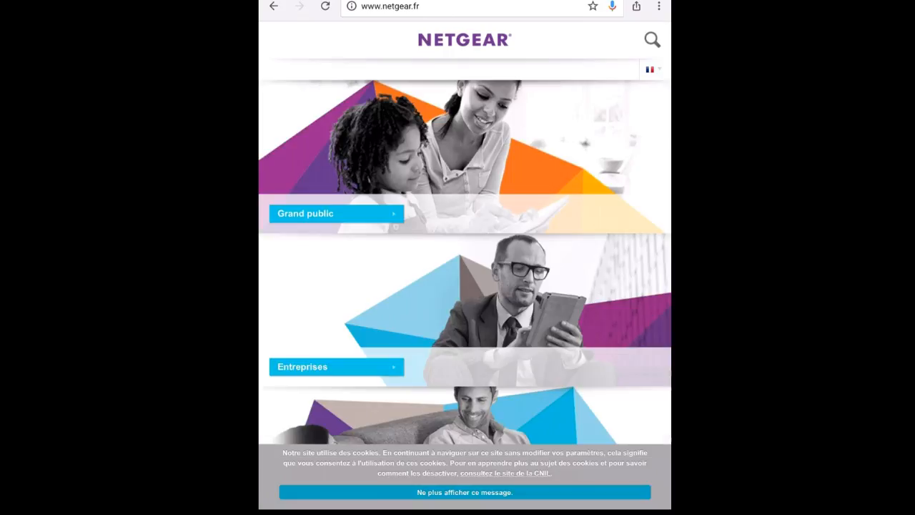